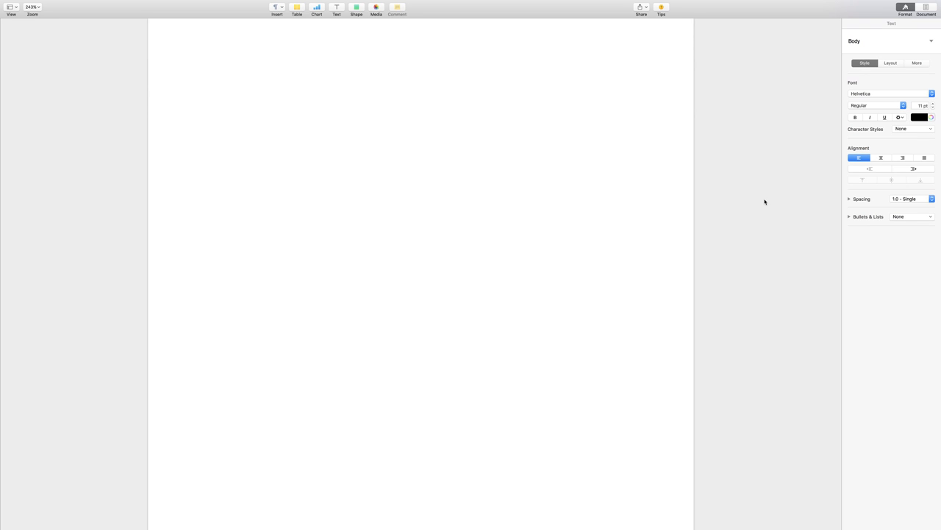
Step: Write the line "Campaign #1 - Product #1" at the start of the blank document
type("Campaign #1")
type(":")
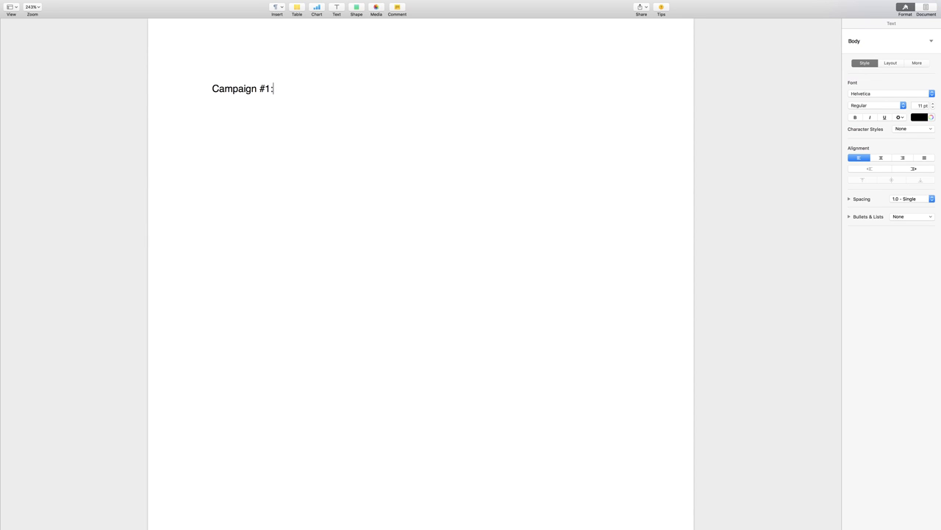
type(" Product $")
key("BackSpace")
type("#1")
left_click(273, 88)
key("BackSpace")
type("-")
left_click(270, 89)
left_click(343, 90)
Step: Add the lines "Campaign #2 - Product #2" and "Campaign #3 - Product #3" below the first campaign line
key("Return")
type("Campaign #2 - Product #2")
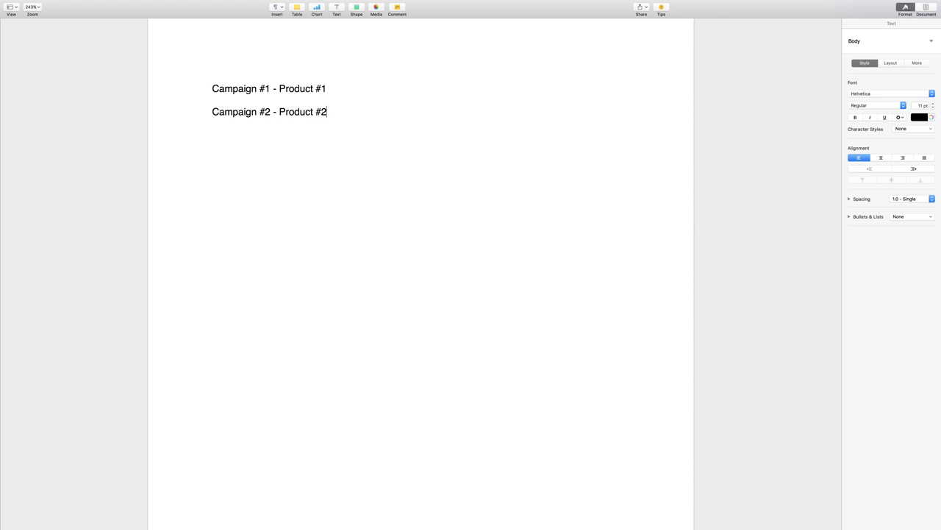
key("Return")
type("Campaign #3 - Product #3")
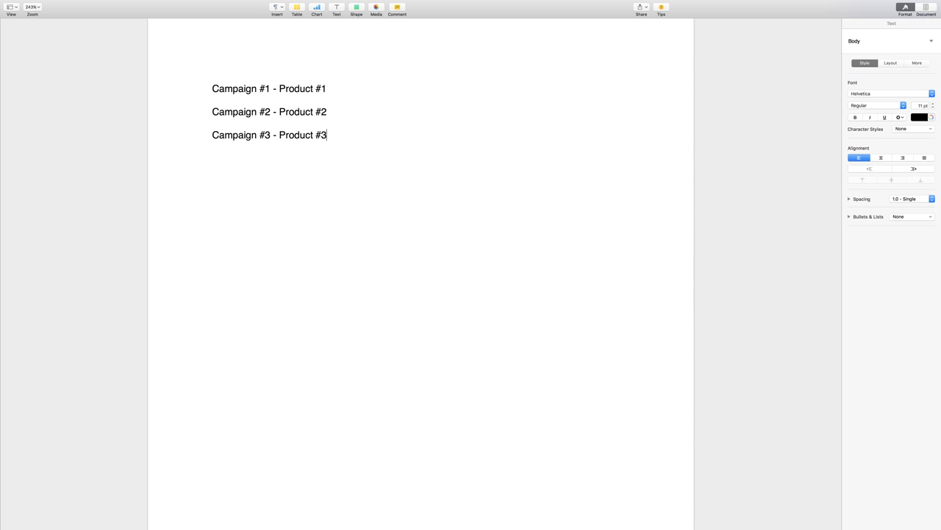
Step: Insert several blank lines between the three campaign lines to space them apart
left_click(347, 87)
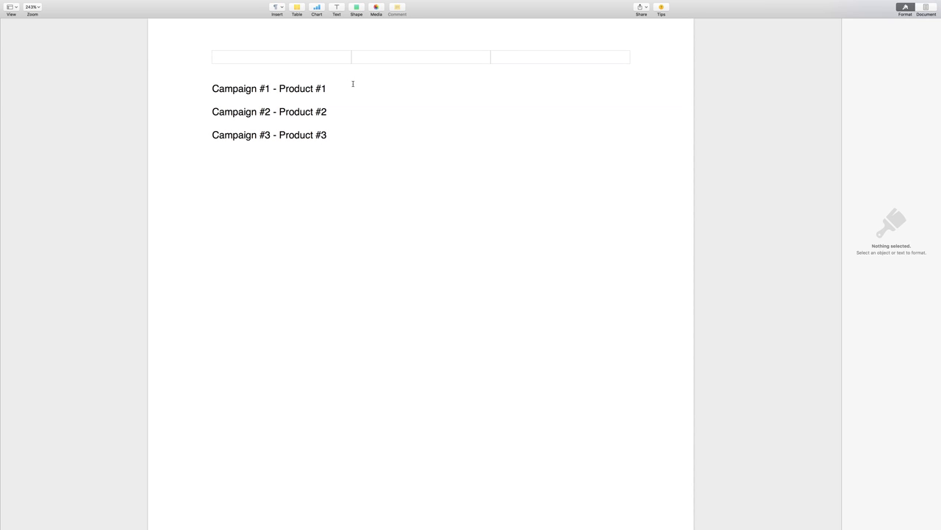
key("Return")
key("Return")
left_click(368, 157)
key("Return")
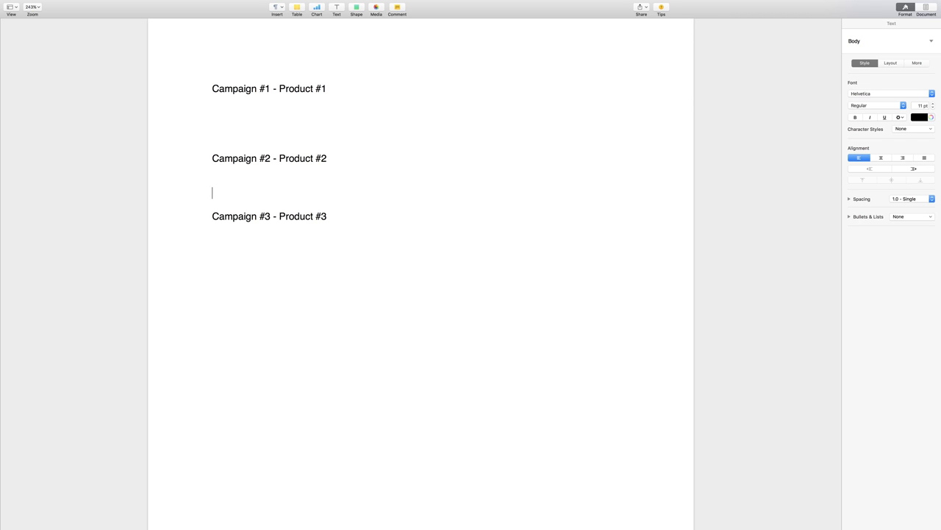
Step: Append "- Website Conversions" to the Campaign #1 line
left_click(364, 88)
type("- Website Conversion")
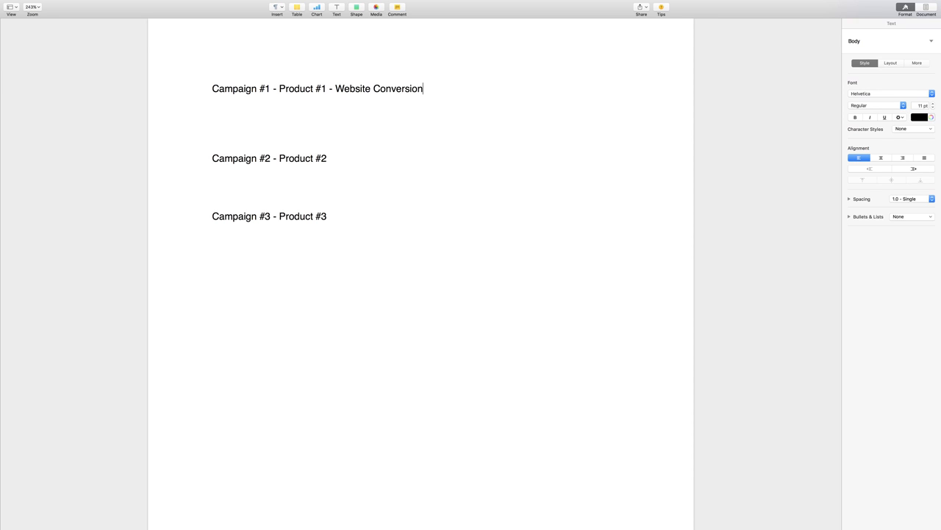
type("s")
Step: Copy "Website Conversions" from the Campaign #1 line to the Campaign #2 and Campaign #3 lines, preceded by a dash
left_click_drag(336, 88, 429, 88)
key("super+c")
left_click(337, 159)
type("-")
key("super+v")
left_click(342, 213)
type("-")
key("super+v")
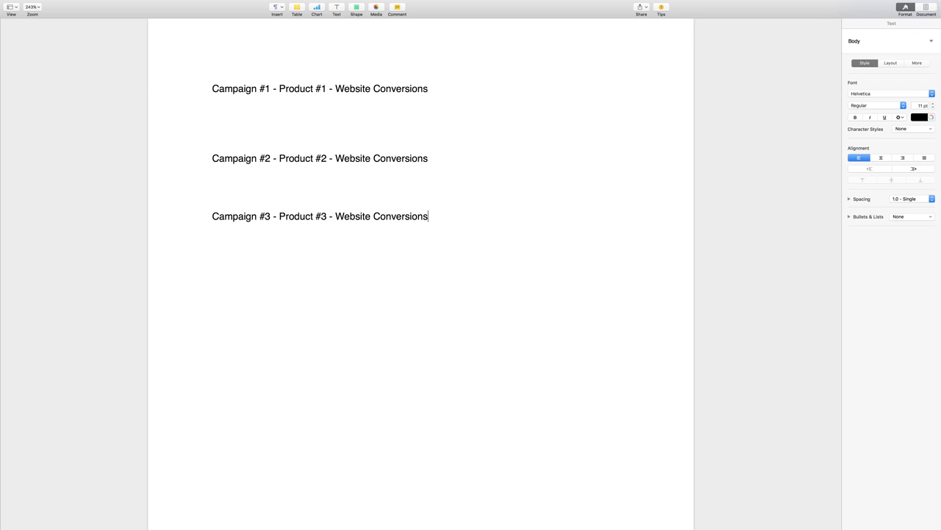
Step: Make all three campaign lines bold
left_click(293, 89)
left_click_drag(206, 87, 478, 285)
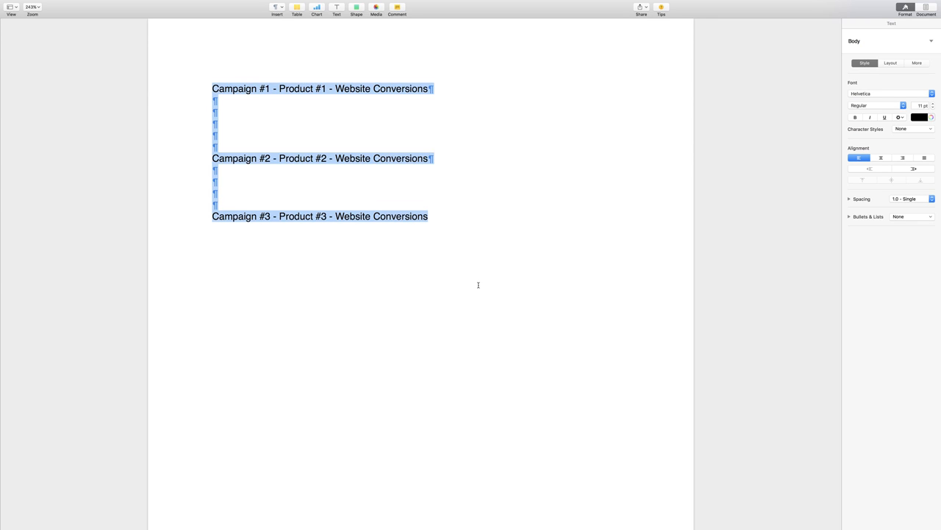
left_click(854, 118)
Step: List "Adset 1", "Adset 2" and "Adset 3" on separate lines beneath the Campaign #1 heading, with a blank line in between
left_click(460, 85)
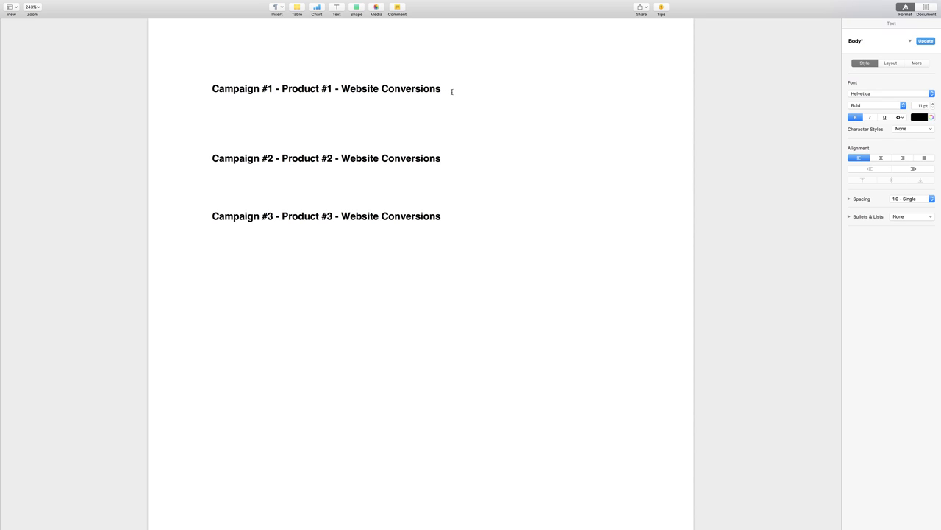
key("Return")
key("Return")
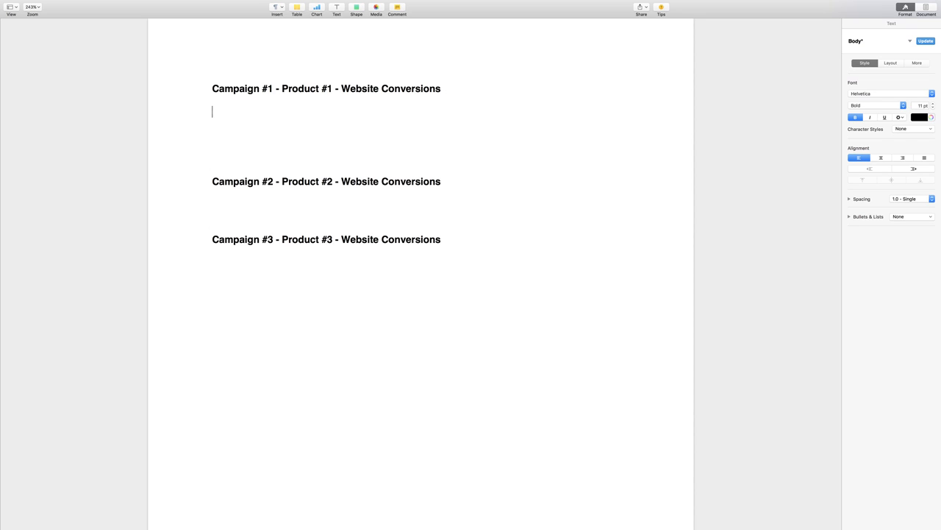
type("Adset 2")
key("Return")
type("Adset")
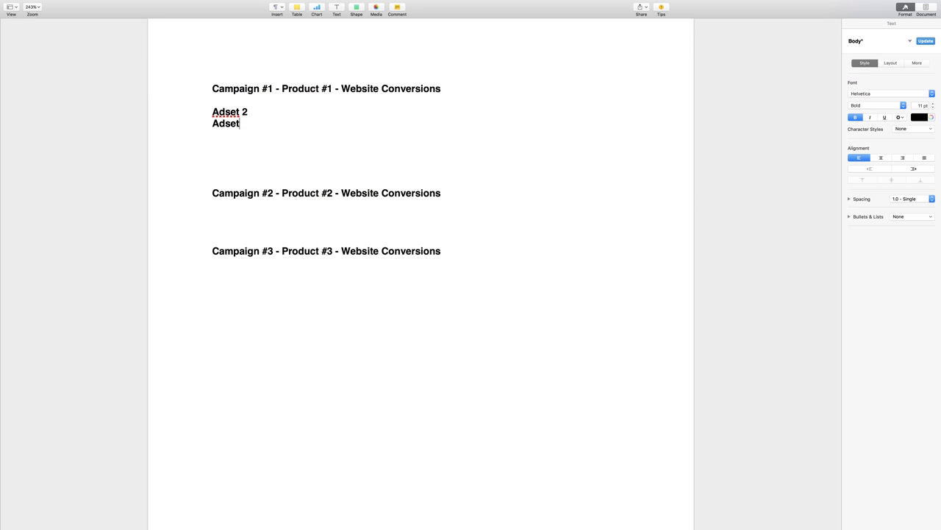
left_click(258, 111)
key("BackSpace")
type("1")
left_click(261, 122)
type("2")
key("Return")
type("Adset 3")
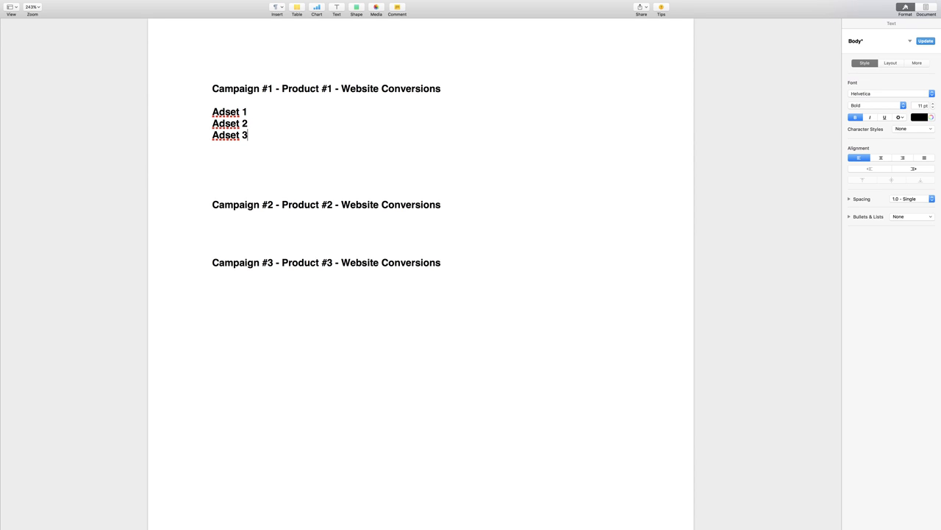
Step: Delete the surplus blank lines between the Campaign #1 adset list and the Campaign #2 heading
left_click(215, 184)
key("BackSpace")
key("BackSpace")
key("BackSpace")
key("BackSpace")
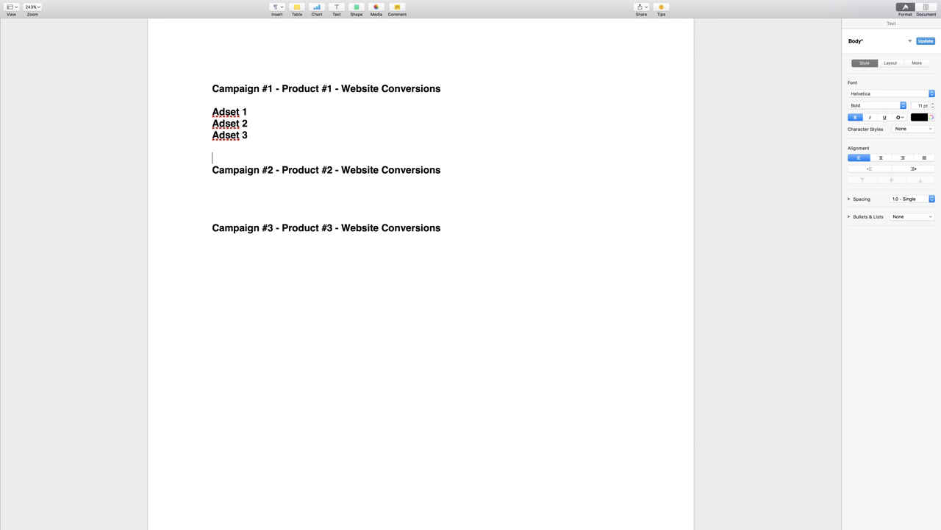
left_click(232, 175)
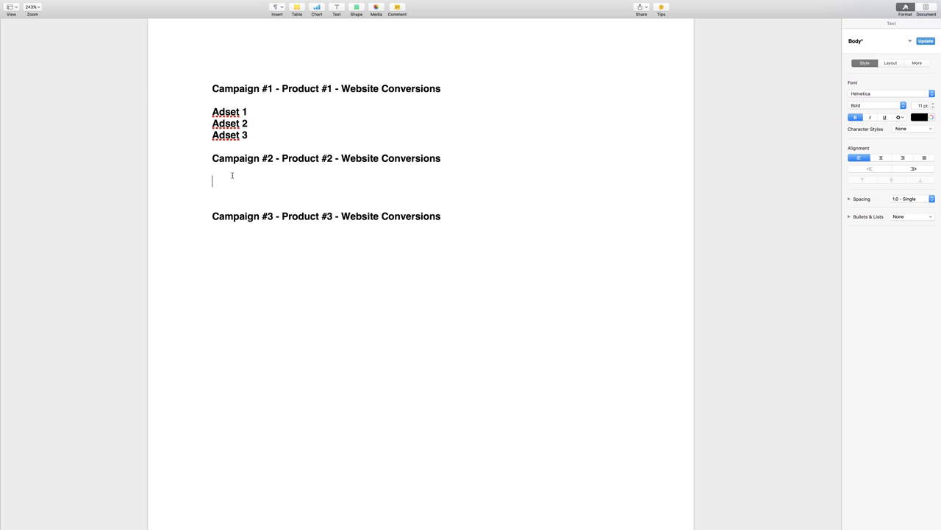
type("Adse")
key("BackSpace")
key("BackSpace")
key("BackSpace")
key("BackSpace")
Step: Copy the three-line adset list from Campaign #1 to the space beneath the Campaign #2 heading
left_click_drag(248, 135, 212, 112)
key("super+c")
left_click(225, 174)
key("super+v")
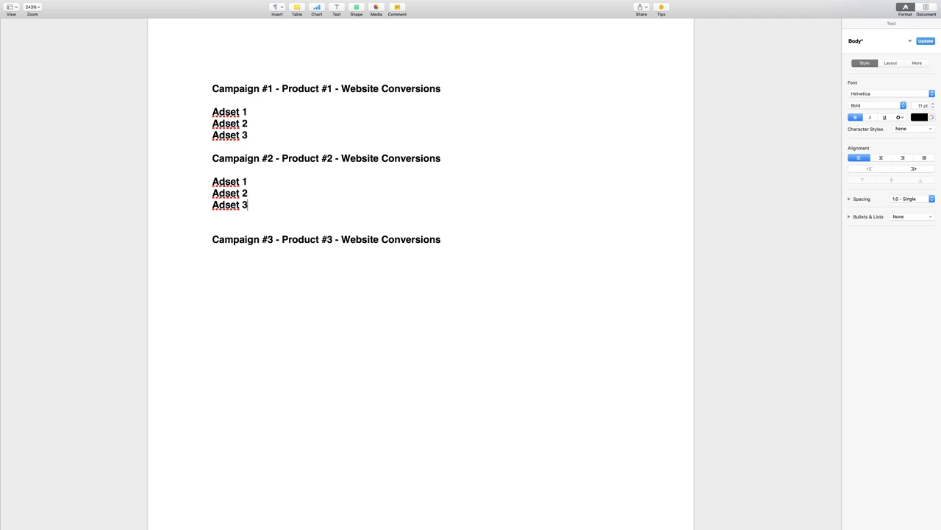
Step: Paste the adset list beneath the Campaign #3 heading and remove the extra blank line above that heading
left_click(446, 239)
key("Return")
key("Return")
key("super+v")
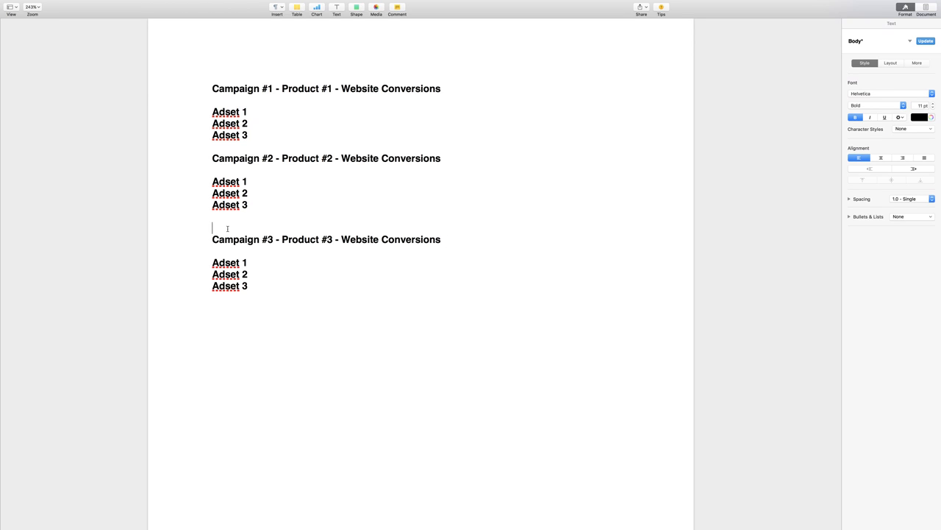
key("BackSpace")
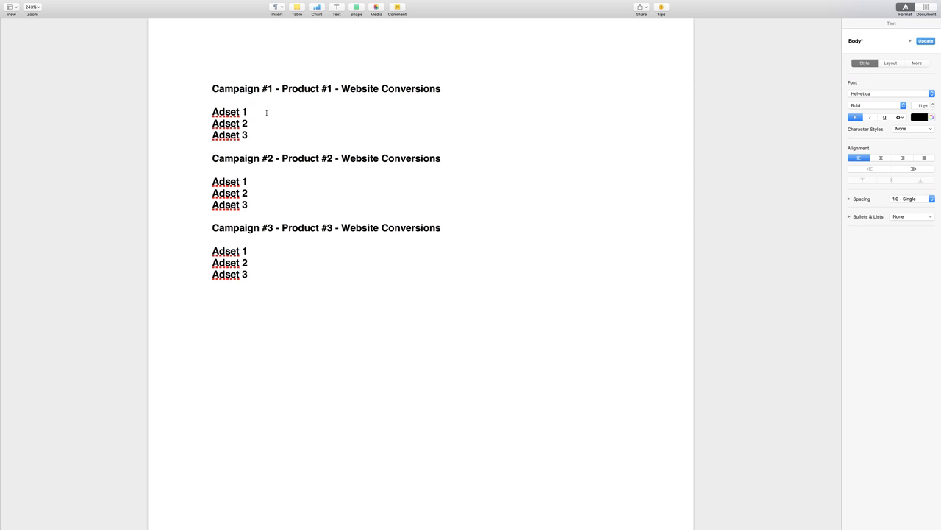
Step: Add a trailing dash to every adset line under all three campaigns
type("-")
left_click(261, 123)
type("-")
left_click(266, 133)
type("- -")
left_click(268, 192)
type("- -")
left_click(270, 247)
type("- -")
left_click(269, 271)
type("-")
Step: Remove the bold formatting from the adset lines under all three campaigns
left_click_drag(211, 112, 255, 111)
left_click(254, 111)
left_click_drag(211, 108, 262, 142)
left_click(853, 118)
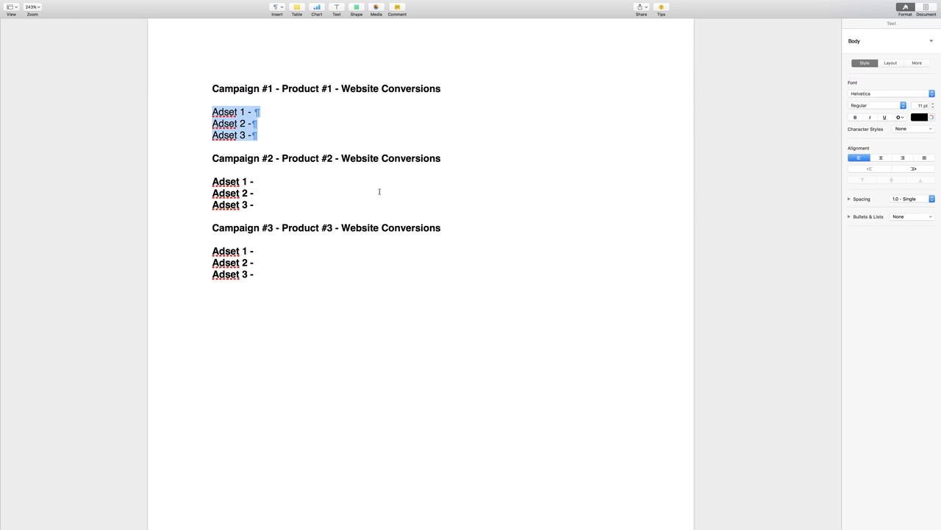
left_click_drag(265, 204, 209, 182)
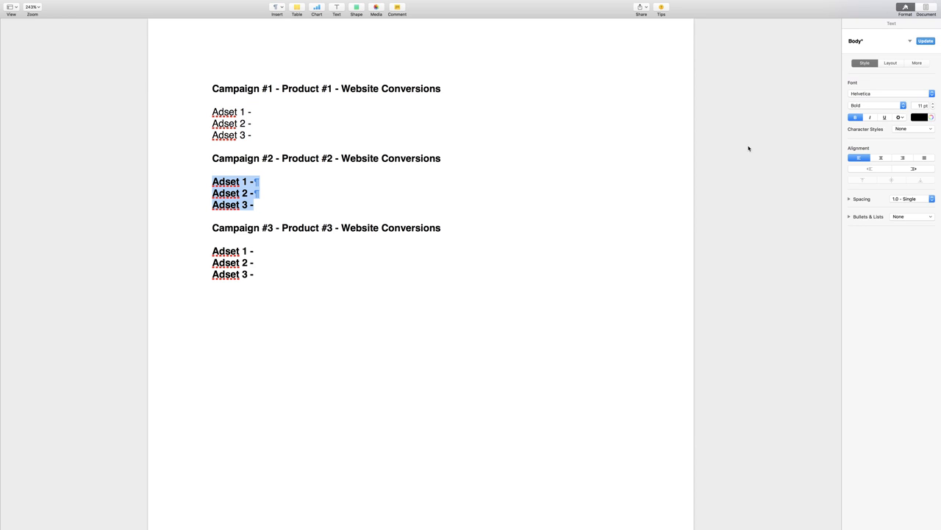
left_click(854, 117)
left_click_drag(260, 274, 206, 251)
left_click(855, 117)
Step: Add "audience #1" after the dash on Campaign #1's Adset 1 line
left_click(318, 108)
type("a")
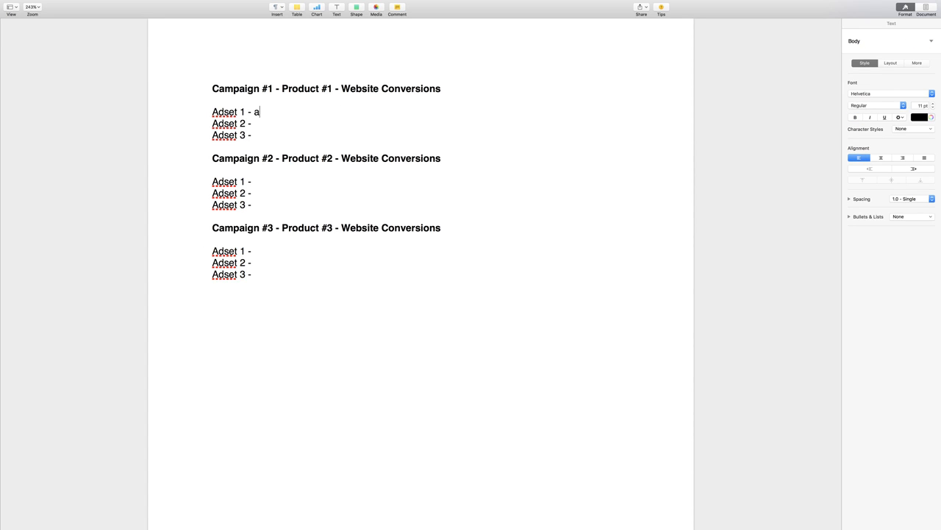
type("udience #1")
Step: Copy the audience label to Campaign #1's Adset 2 and Adset 3 lines, numbering them "audience #2" and "audience #3"
left_click_drag(254, 112, 308, 112)
key("super+c")
left_click(291, 122)
key("super+v")
left_click(262, 135)
key("super+v")
key("Up")
key("BackSpace")
type("2")
key("BackSpace")
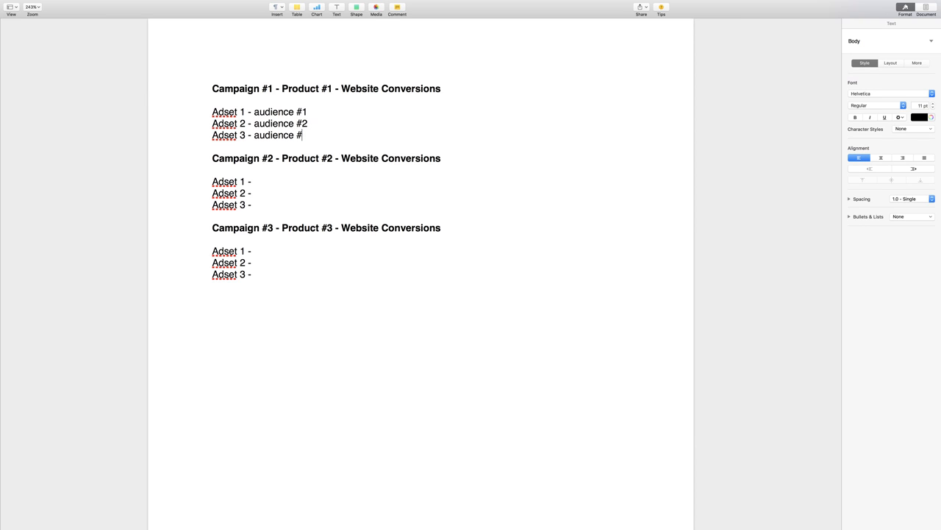
type("3")
Step: Label Campaign #2's three adset lines "audience #1", "audience #2" and "audience #3" using the copied audience text
left_click(273, 181)
key("super+v")
left_click(266, 194)
key("super+v")
key("BackSpace")
type("2")
left_click(263, 206)
key("super+v")
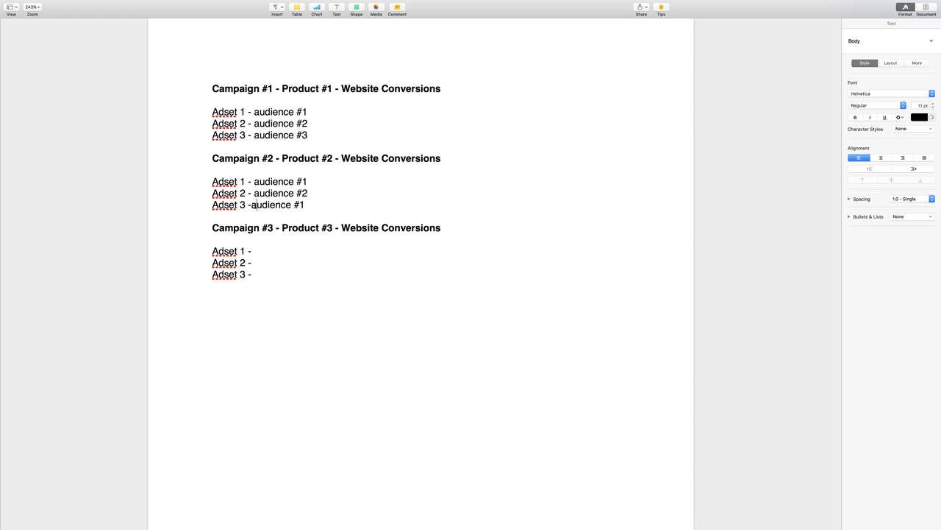
left_click(302, 205)
key("BackSpace")
type("3")
Step: Label Campaign #3's three adset lines "audience #1", "audience #2" and "audience #3" using the copied audience text
left_click(276, 250)
key("super+v")
key("Down")
key("super+v")
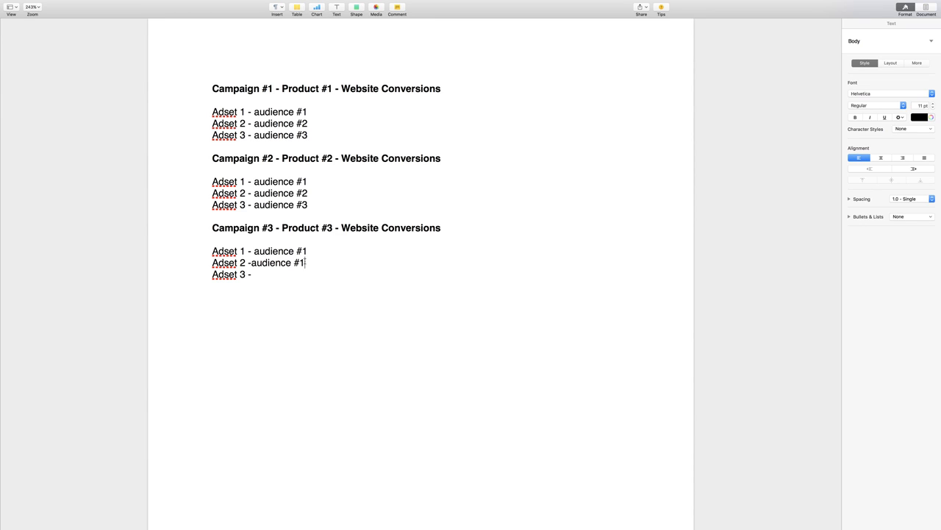
left_click(250, 262)
left_click(311, 264)
key("BackSpace")
type("2")
left_click(298, 280)
key("super+v")
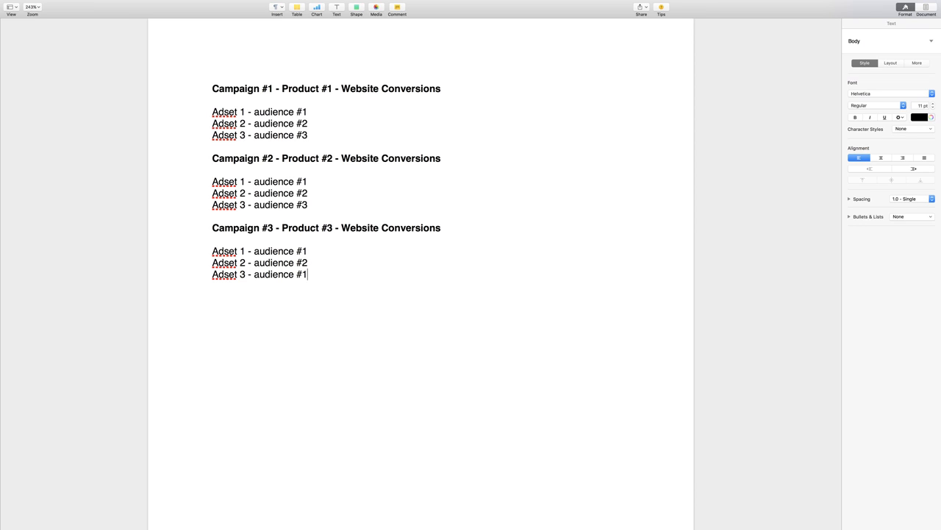
key("BackSpace")
type("3")
Step: Append "- Cat Hoodie", "- Beach pillow cover" and "- Pug bracelet" to the Campaign #1, #2 and #3 headings respectively
left_click(455, 89)
type("- Cat Hoodie")
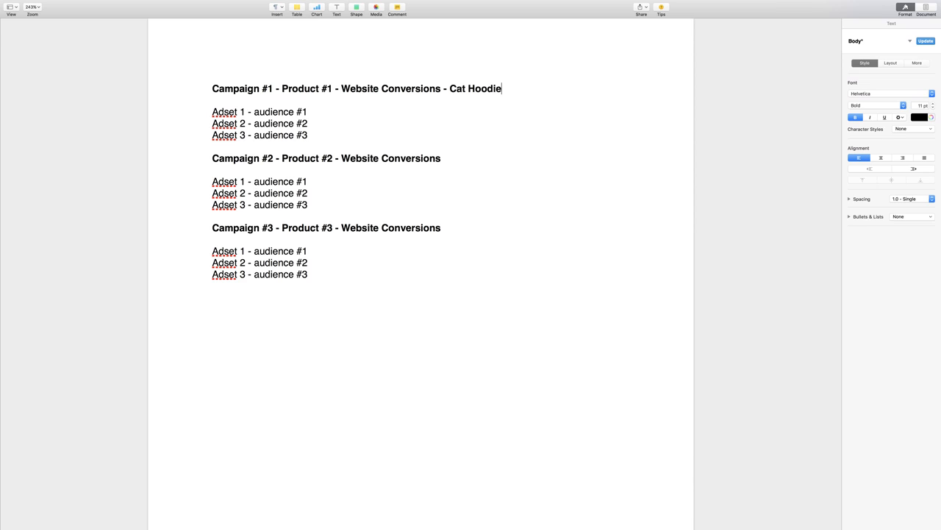
left_click(468, 156)
type("- Beach pillow cover")
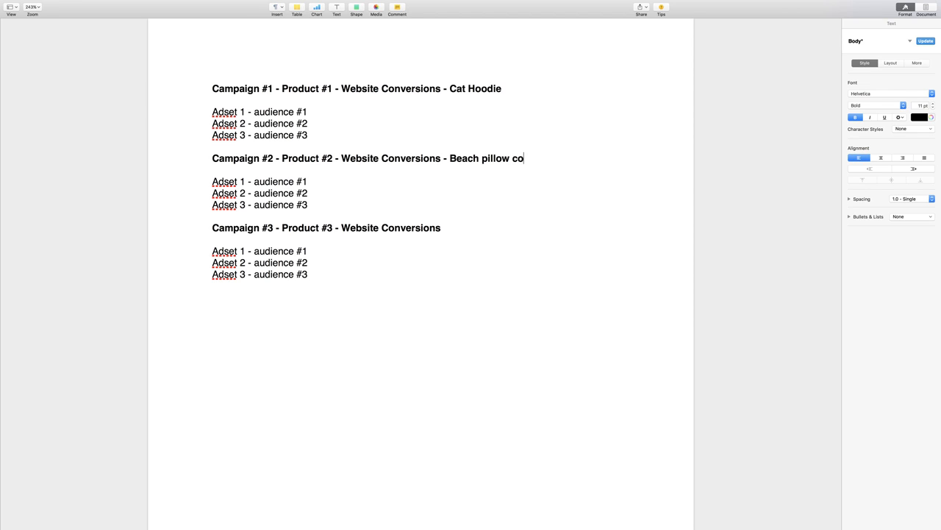
left_click(468, 224)
type("- Pug bracelet")
Step: Highlight each campaign's adset list and product name in turn to review how they match
left_click_drag(308, 135, 211, 112)
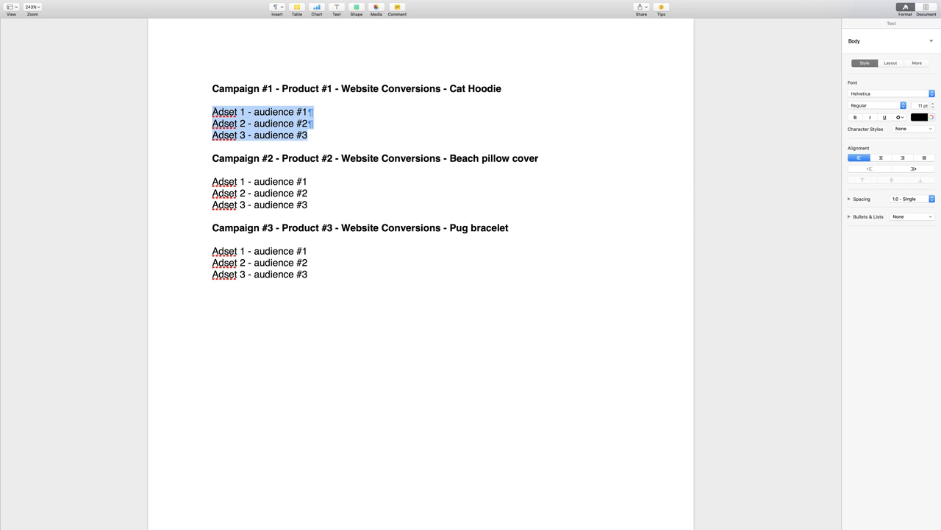
left_click_drag(506, 87, 441, 87)
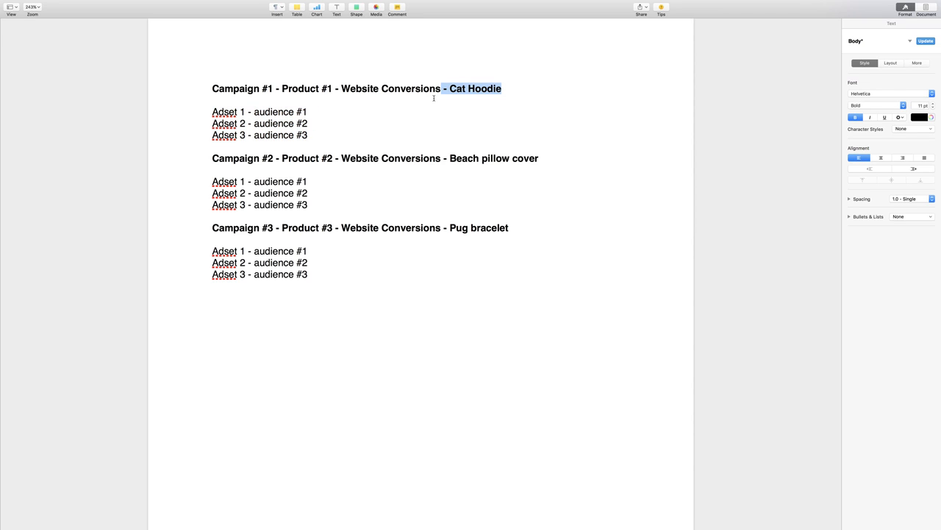
left_click_drag(312, 204, 212, 179)
left_click_drag(539, 158, 449, 159)
left_click_drag(337, 277, 213, 245)
left_click_drag(509, 229, 448, 228)
left_click(349, 119)
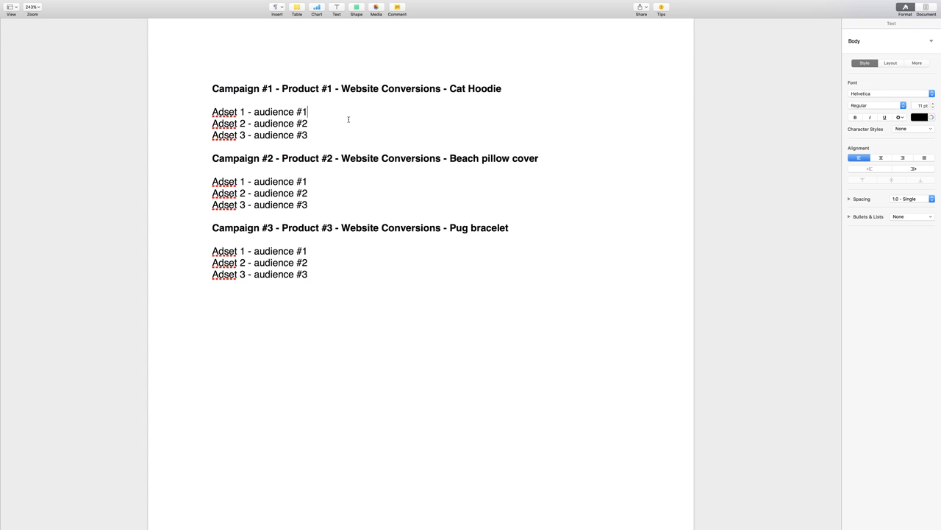
Step: Insert two blank lines above the Campaign #1 heading
left_click(225, 73)
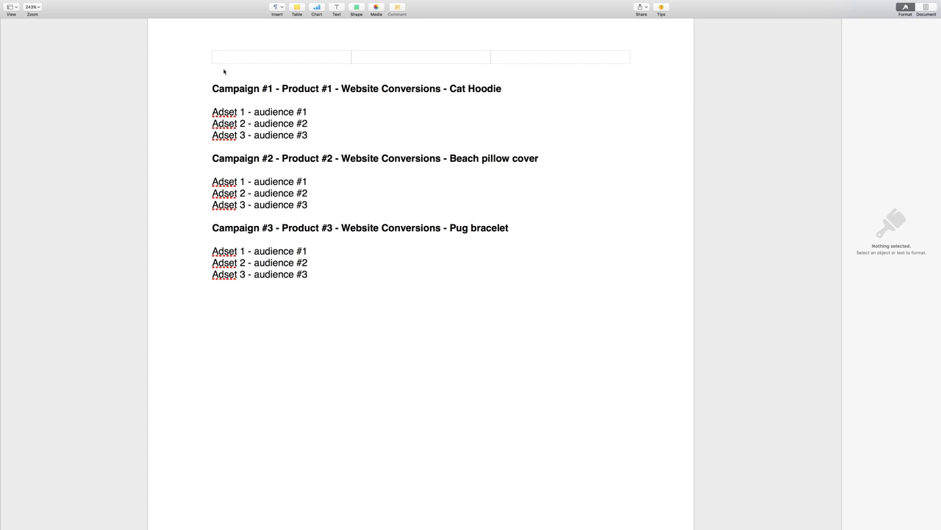
left_click(213, 86)
key("Return")
key("Return")
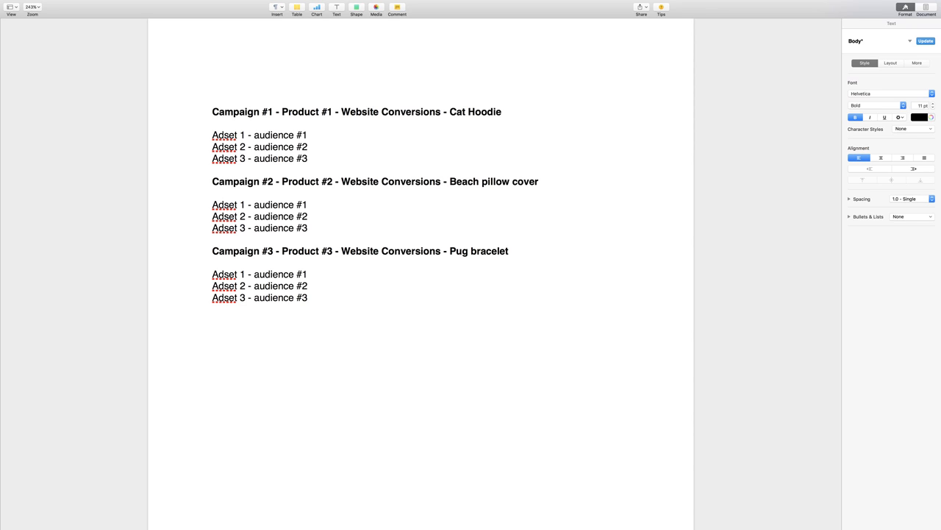
Step: Append "- view content" to each of the three adset lines under Campaign #1
left_click(339, 135)
type("- view content")
left_click(328, 146)
type("- co")
key("BackSpace")
key("BackSpace")
type("v")
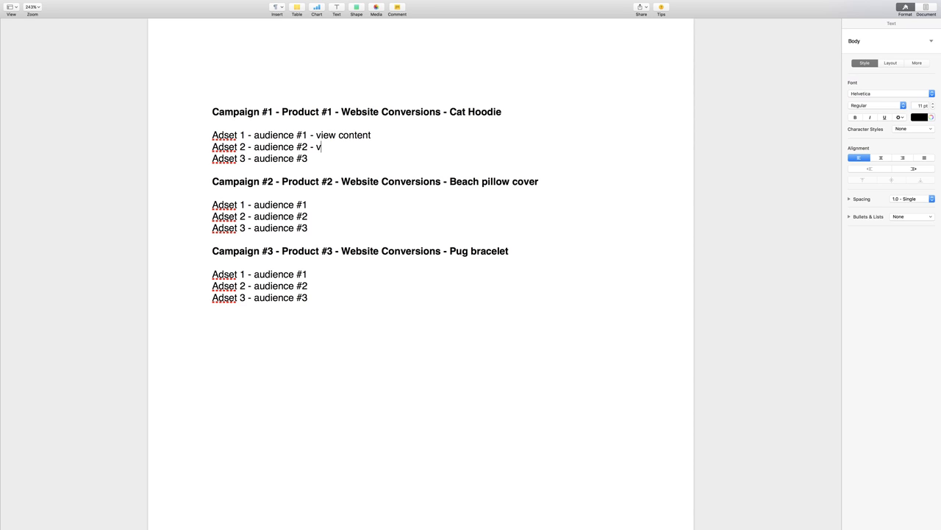
type("iew content")
left_click(325, 158)
type("- co")
key("BackSpace")
key("BackSpace")
type("view content")
Step: Copy "- view content" from Campaign #1's third adset and append it to the three adset lines under Campaign #2
left_click_drag(373, 158, 307, 160)
key("super+c")
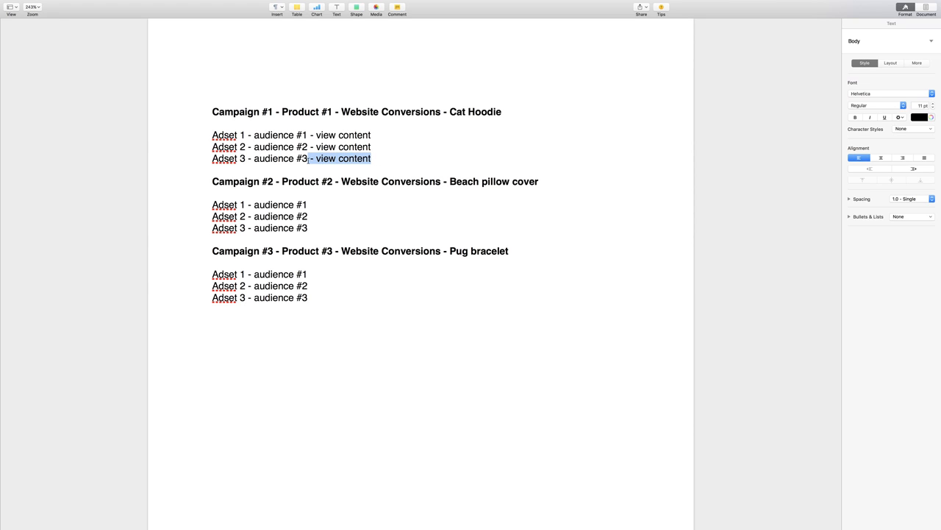
left_click(331, 200)
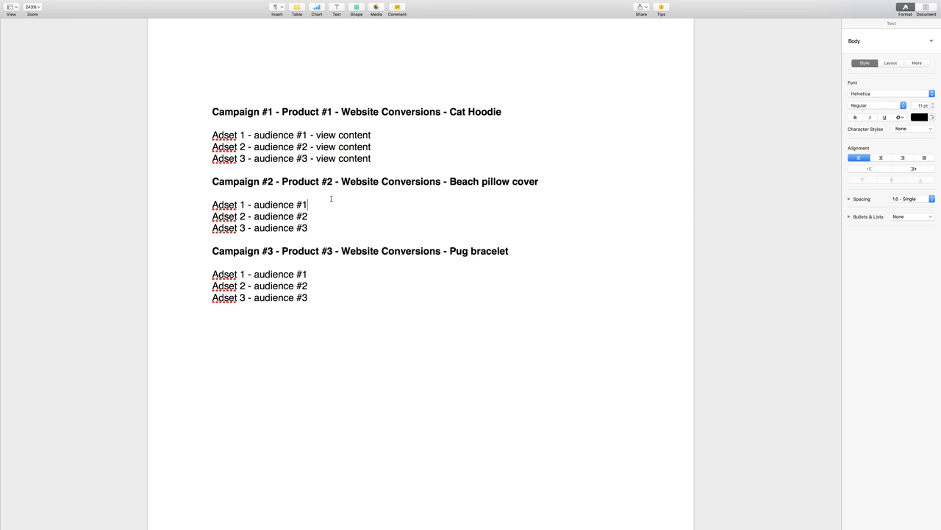
key("super+v")
left_click(335, 216)
key("super+v")
left_click(334, 229)
key("super+v")
Step: Append "- view content" to each of the three adset lines under Campaign #3
left_click(331, 275)
key("super+v")
left_click(340, 286)
key("super+v")
left_click(340, 300)
key("super+v")
Step: Append the budget "- $5" to each of the three adset lines under Campaign #1
left_click_drag(316, 136, 371, 135)
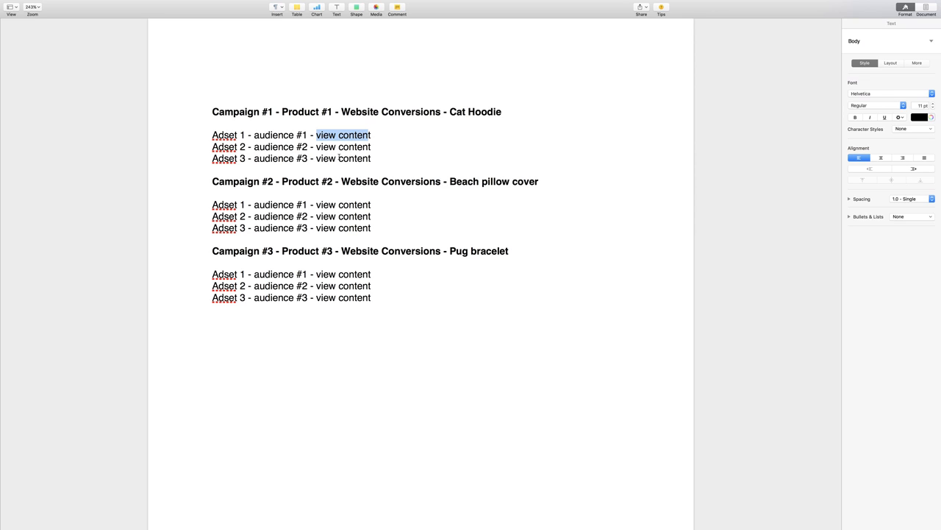
left_click(378, 139)
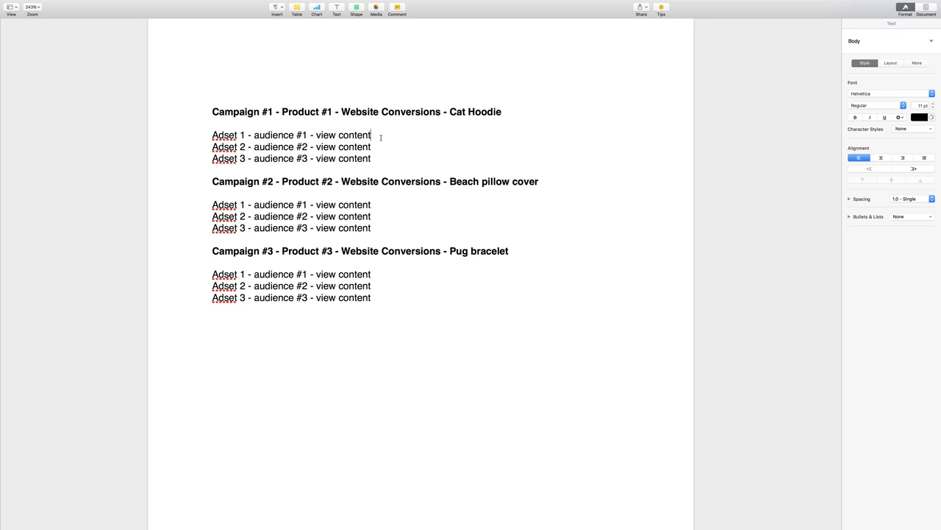
type("- $5")
left_click_drag(386, 135, 374, 133)
key("super+c")
left_click(384, 146)
key("super+v")
left_click(385, 158)
key("super+v")
Step: Append the copied "- $5" budget to each of the three adset lines under Campaign #2
left_click(381, 203)
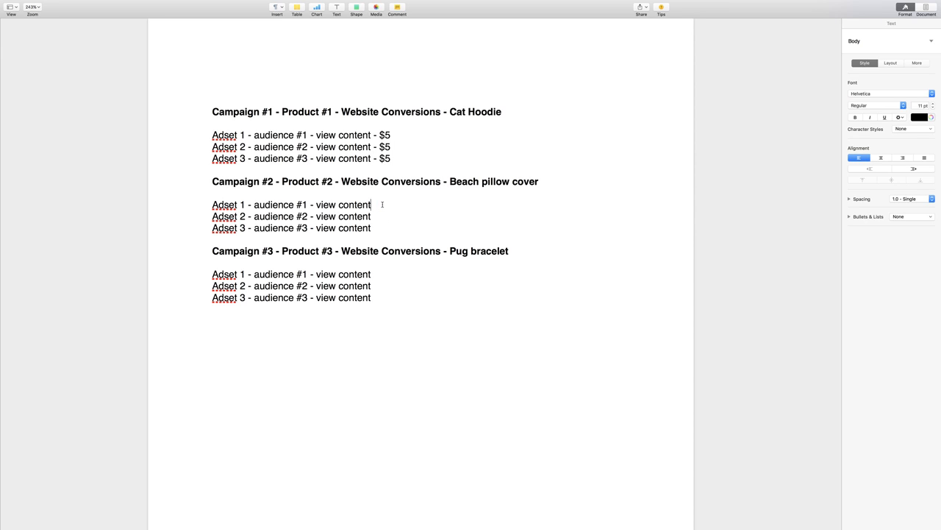
key("super+v")
left_click(384, 214)
key("super+v")
left_click(390, 230)
key("super+v")
Step: Append the copied "- $5" budget to each of the three adset lines under Campaign #3
left_click(376, 272)
key("super+v")
left_click(374, 285)
key("super+v")
left_click(382, 299)
key("super+v")
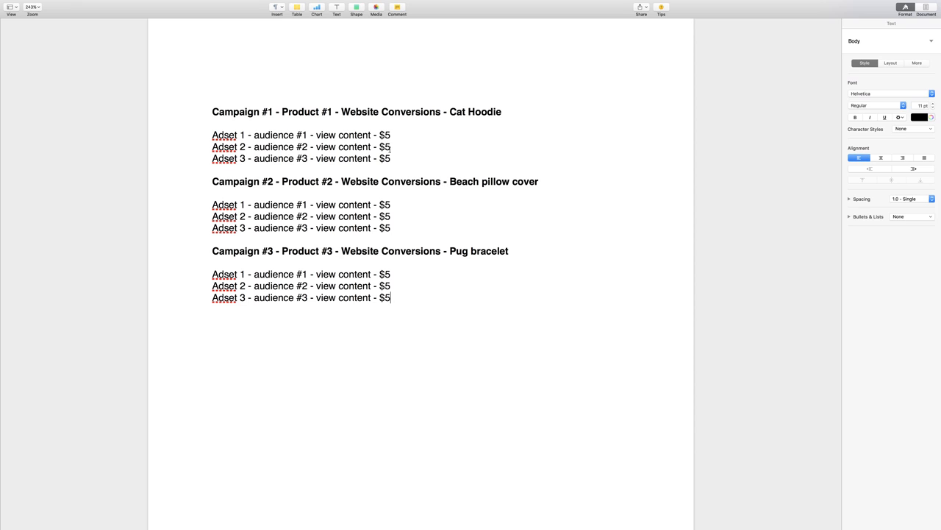
Step: Add the line "Total budget: $45" below Campaign #3's adsets, separated from them by a blank line
left_click_drag(379, 135, 400, 302)
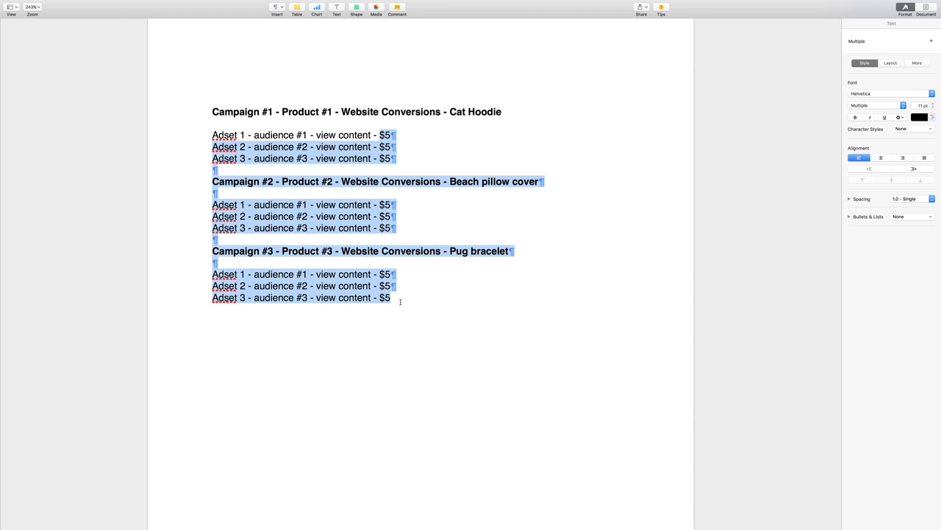
left_click(400, 302)
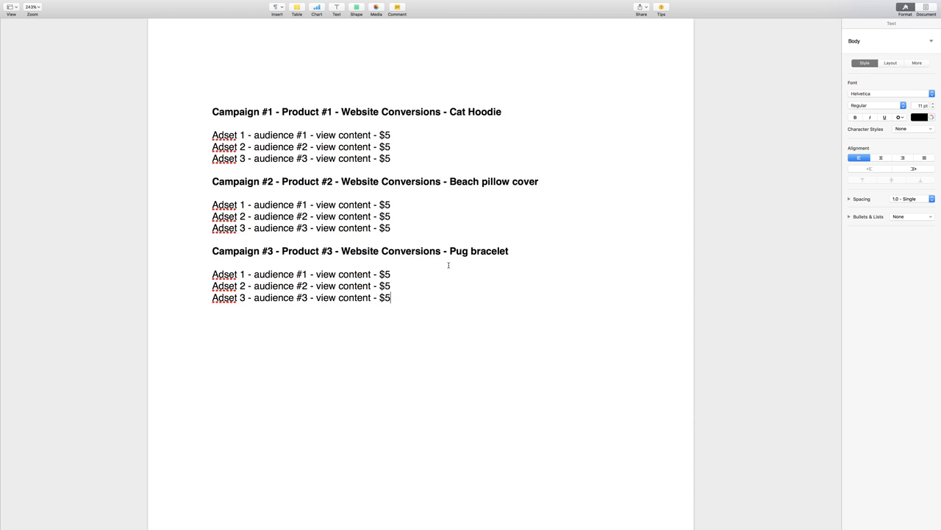
key("Return")
type("total")
key("BackSpace")
key("BackSpace")
key("BackSpace")
key("BackSpace")
key("BackSpace")
key("BackSpace")
type("Total budget: $45")
Step: Make the whole "Total budget: $45" line bold
triple_click(275, 316)
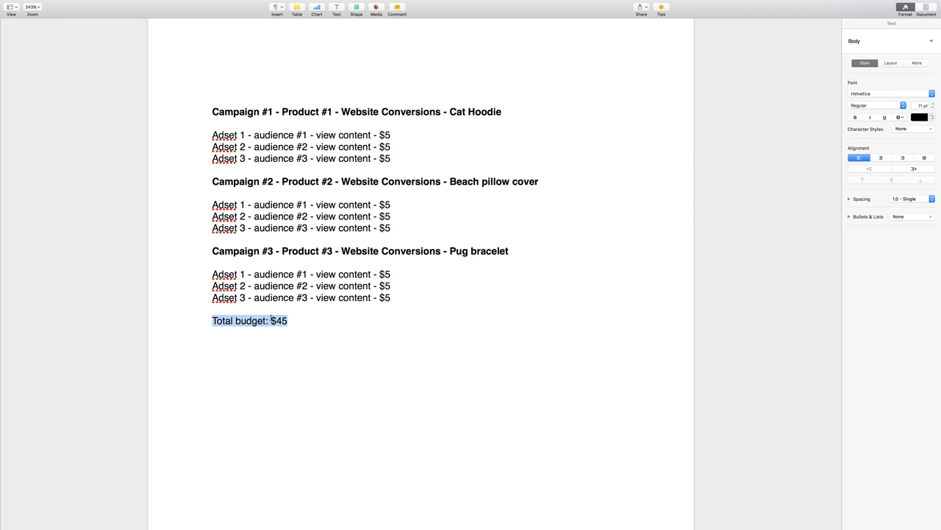
left_click(854, 117)
left_click(296, 322)
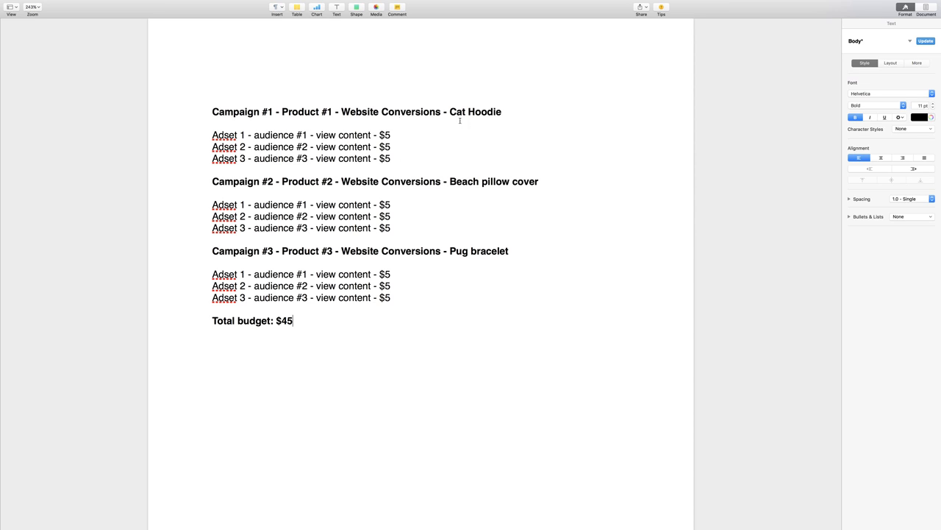
Step: Append "- Mobile & Desktop newsfeed" to the Adset 1 line under Campaign #1
left_click_drag(213, 135, 406, 304)
left_click(406, 304)
left_click_drag(295, 321, 277, 322)
left_click(430, 136)
type("- Mobile")
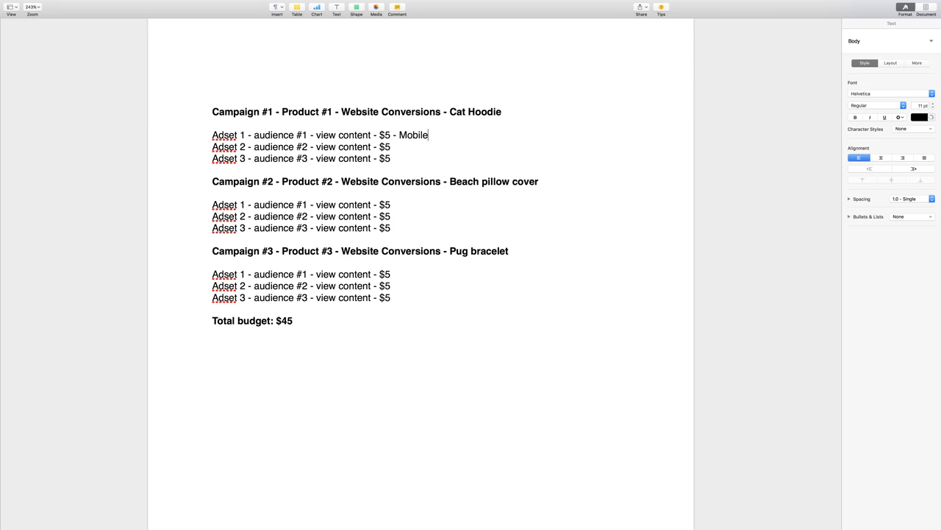
type(" & Desktop newsfeed")
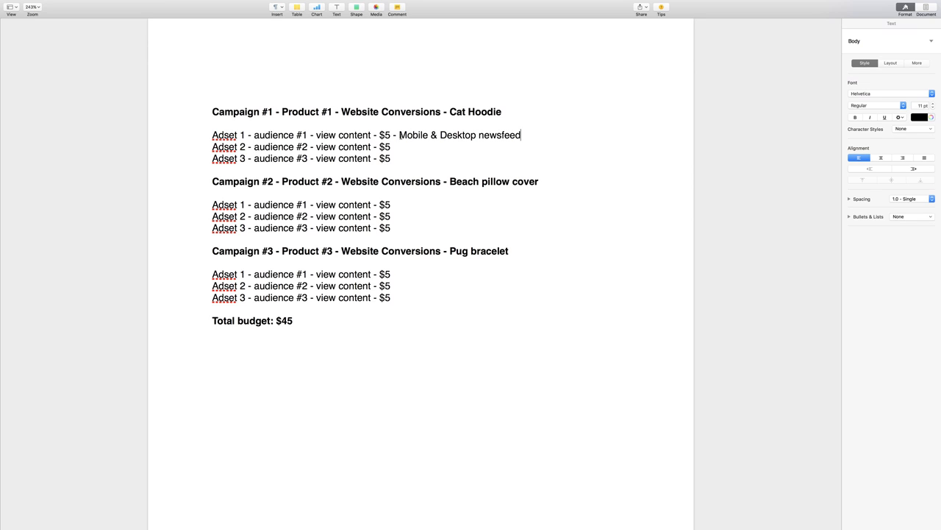
Step: Copy "Mobile & Desktop newsfeed" to the ends of Campaign #1's Adset 2 and Adset 3 lines, each preceded by a hyphen
left_click_drag(400, 137, 523, 136)
key("super+c")
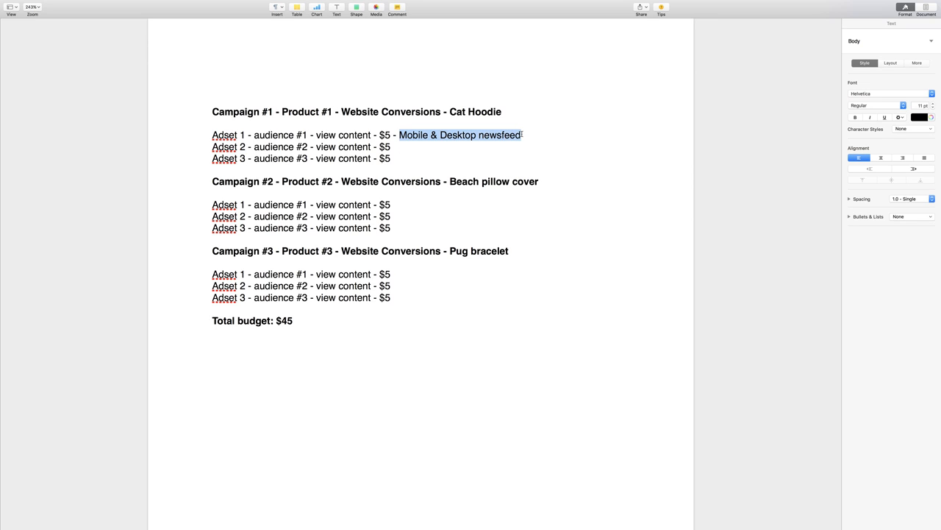
left_click(465, 150)
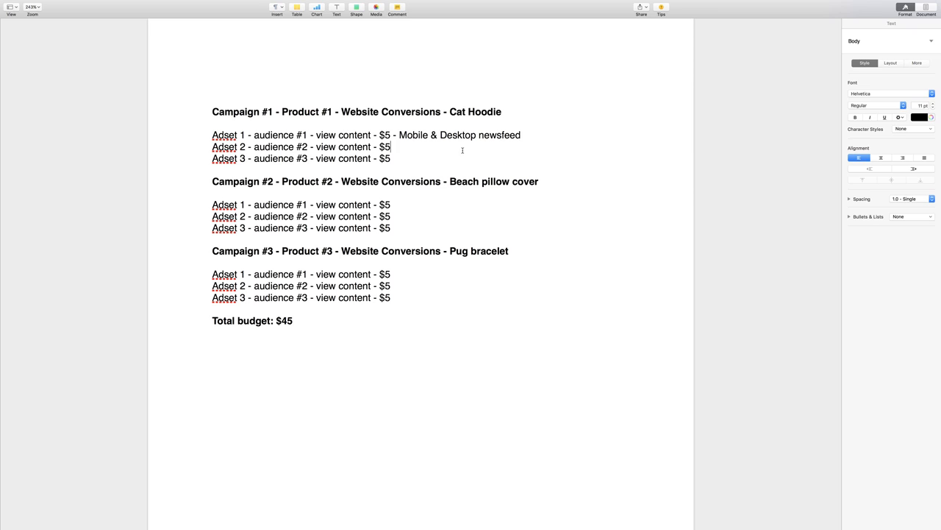
key("super+v")
left_click(393, 147)
type("-")
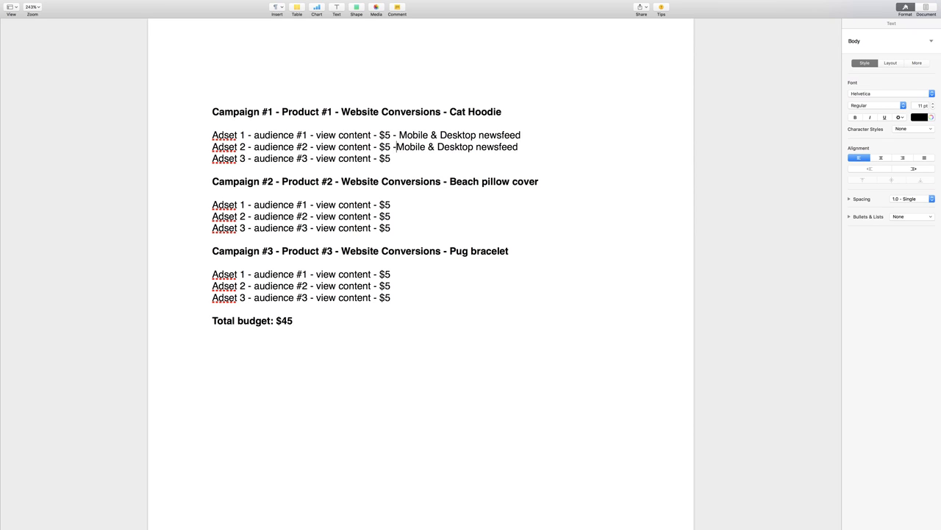
left_click(395, 159)
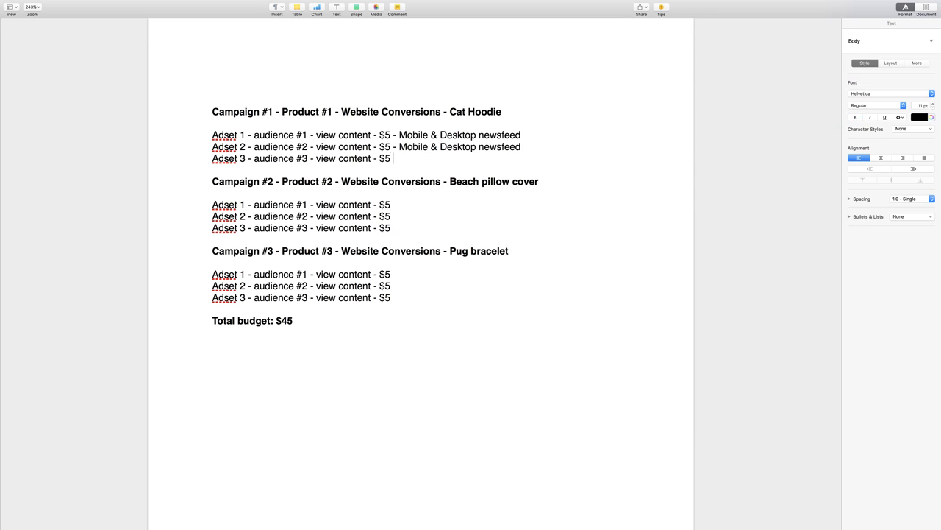
key("super+v")
left_click(393, 156)
type("-")
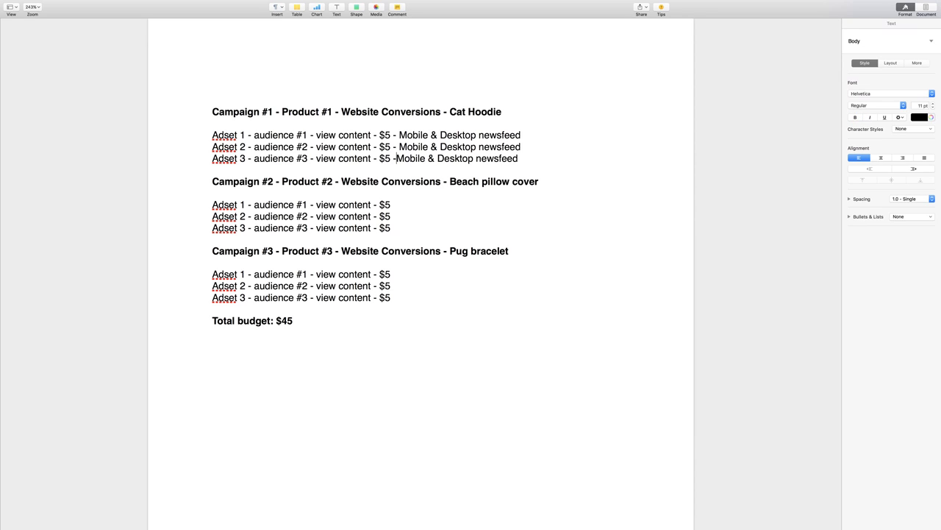
Step: Append "- Mobile & Desktop newsfeed" to each of the three adset lines under Campaign #2
left_click(417, 204)
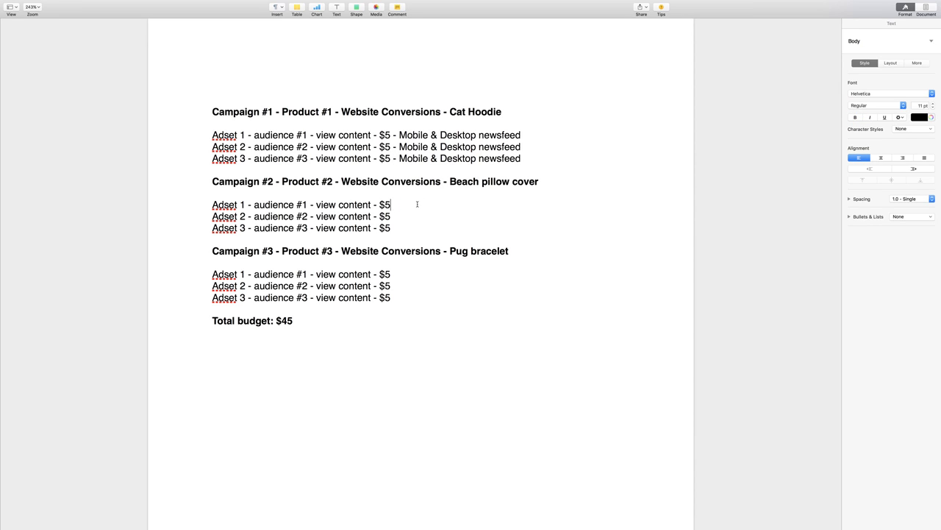
key("super+v")
left_click(392, 205)
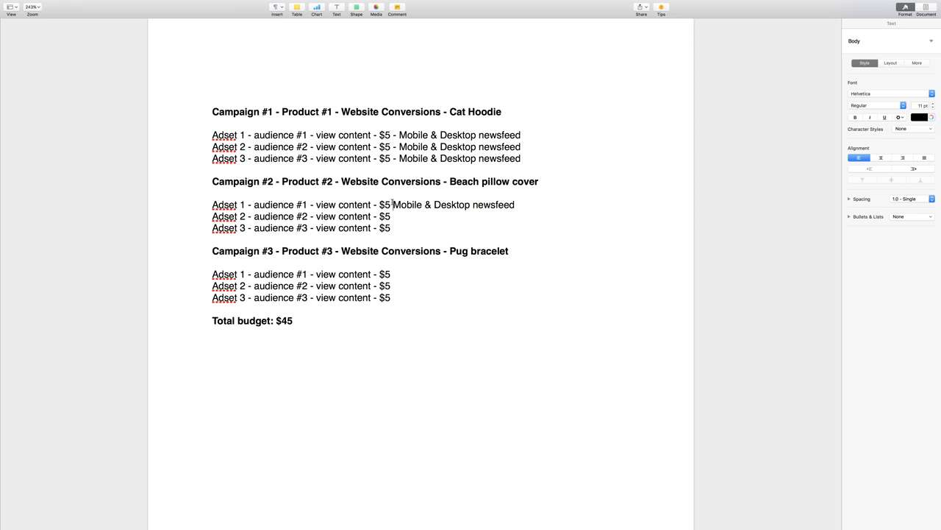
type("-")
left_click(392, 216)
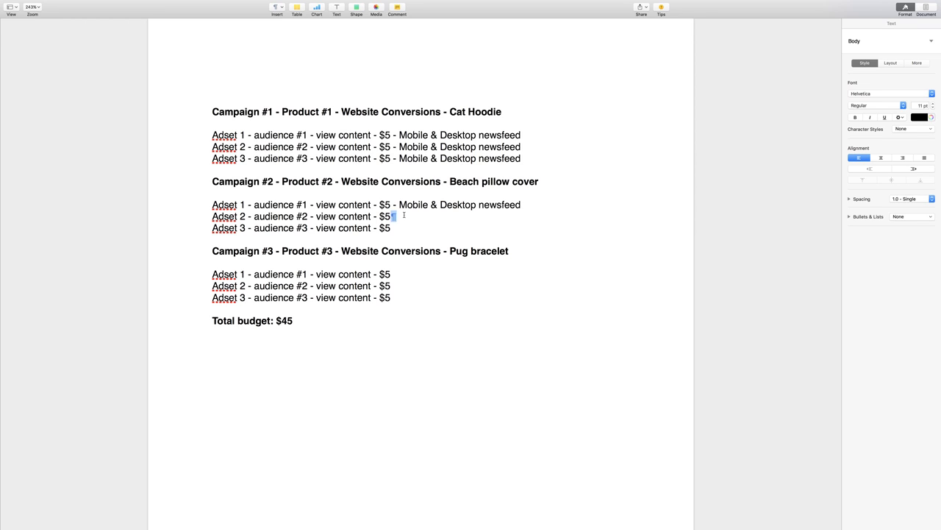
type("-")
key("super+v")
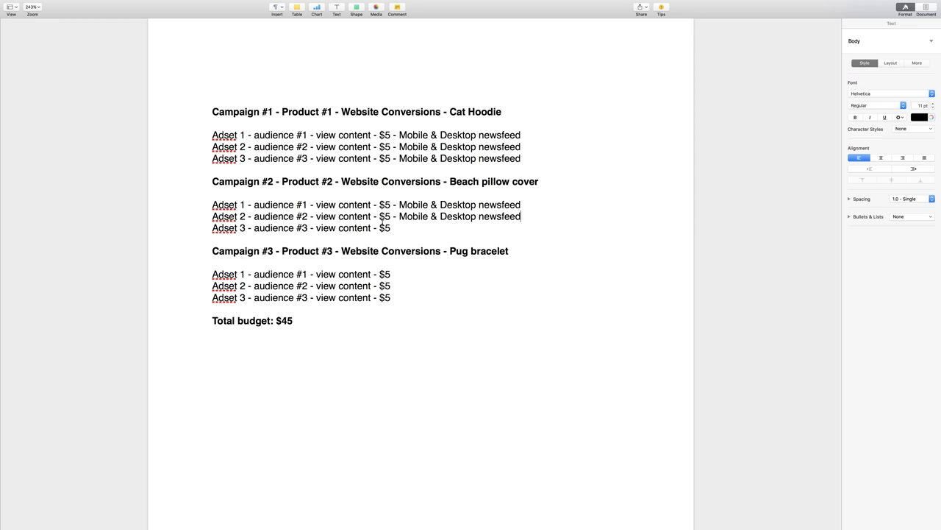
left_click_drag(391, 216, 522, 216)
key("super+c")
left_click(461, 232)
key("super+v")
Step: Append the copied "- Mobile & Desktop newsfeed" to each of the three adset lines under Campaign #3
left_click(418, 273)
key("super+v")
left_click(414, 286)
key("super+v")
left_click_drag(394, 297, 406, 297)
left_click(406, 297)
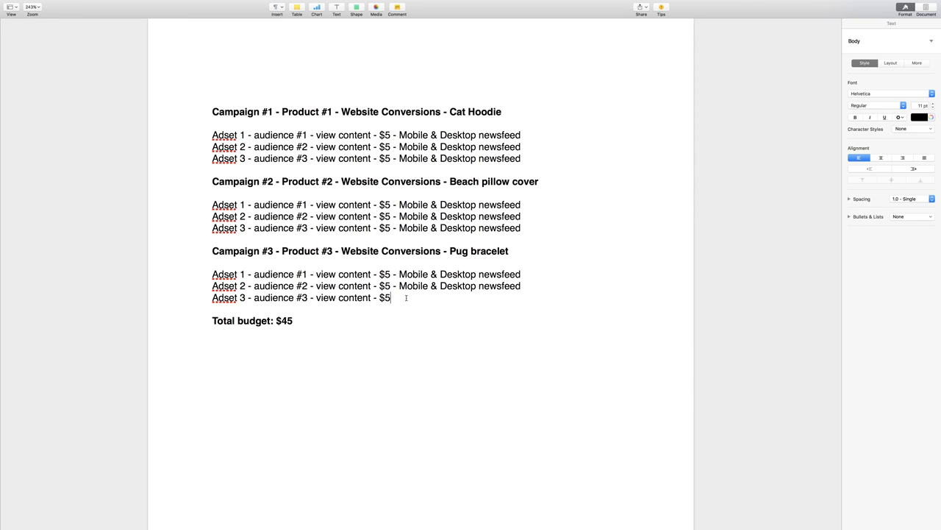
key("super+v")
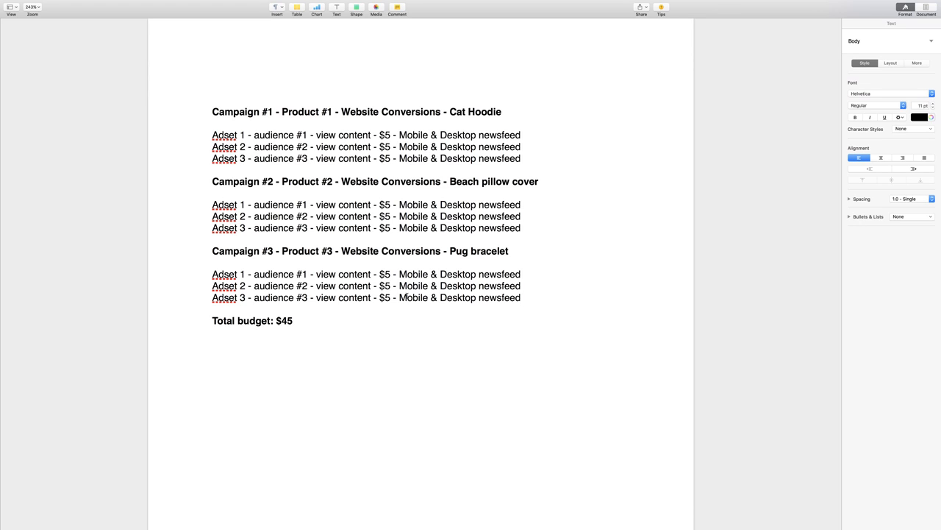
Step: Append "- 7 day CW" to the Adset 1 line under Campaign #1
left_click(552, 136)
type("-")
type("7 day")
left_click_drag(522, 136, 535, 135)
left_click(553, 135)
type("CW")
Step: Copy "- 7 day CW" from Campaign #1's Adset 1 line to the ends of its Adset 2 and Adset 3 lines
left_click_drag(522, 135, 573, 136)
key("super+c")
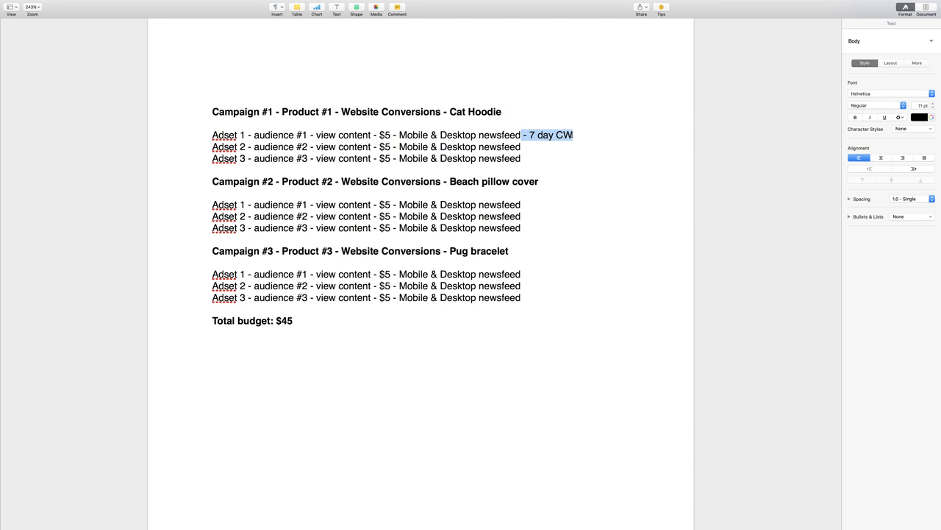
left_click(562, 146)
key("super+v")
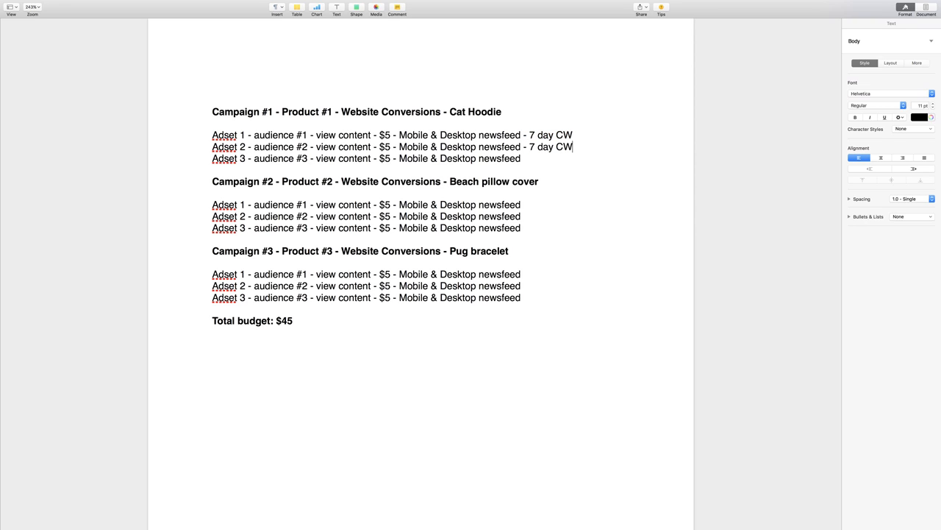
left_click(553, 158)
key("super+v")
Step: Append the copied "- 7 day CW" to each of the three adset lines under Campaign #2
left_click(542, 204)
key("super+v")
left_click(524, 216)
key("super+v")
left_click(529, 228)
key("super+v")
Step: Append the copied "- 7 day CW" to each of the three adset lines under Campaign #3
left_click(526, 274)
key("super+v")
left_click(528, 286)
key("super+v")
left_click(522, 297)
key("super+v")
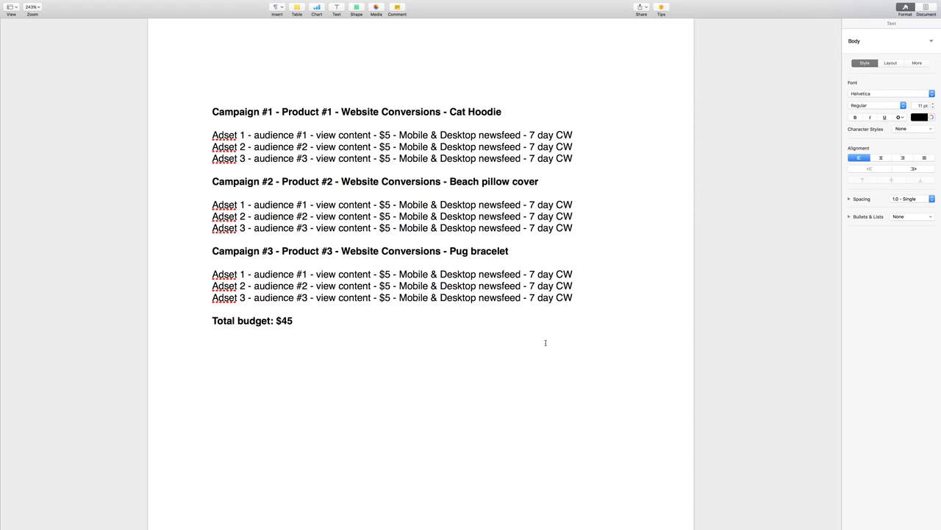